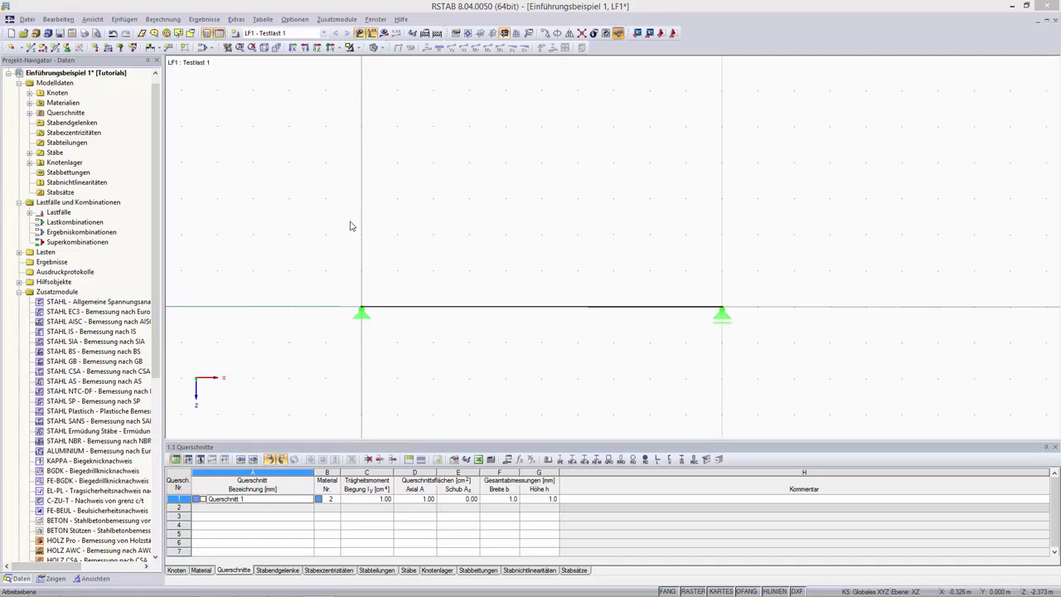
Try applying a nodal load with PX 15 kN and PZ 10 kN to the beam's left support node.
{"action": "left_click", "coordinate": [96, 49]}
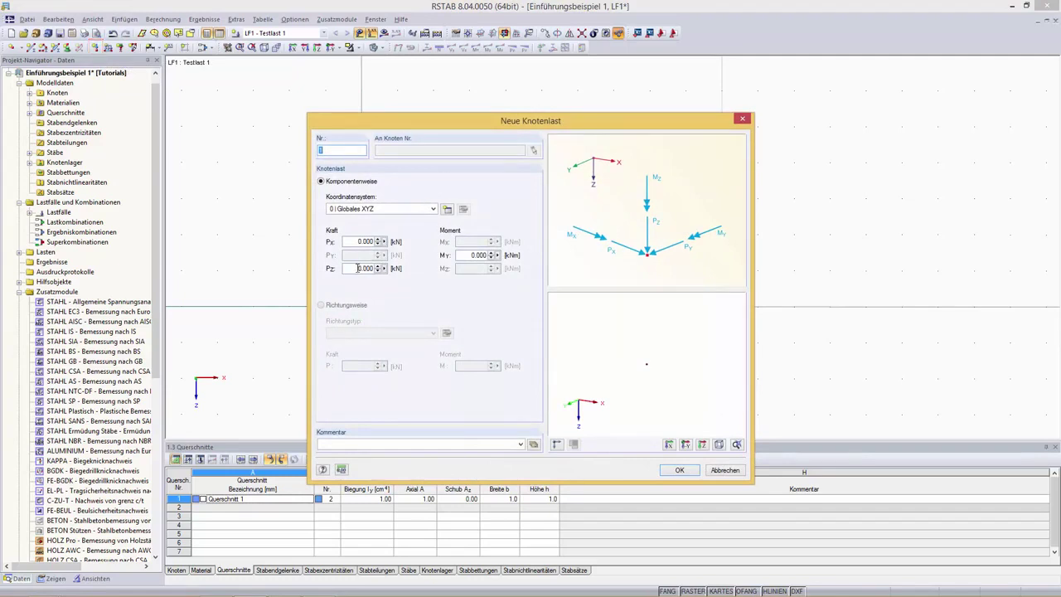
{"action": "left_click_drag", "start_coordinate": [358, 269], "coordinate": [382, 268]}
{"action": "type", "text": "10"}
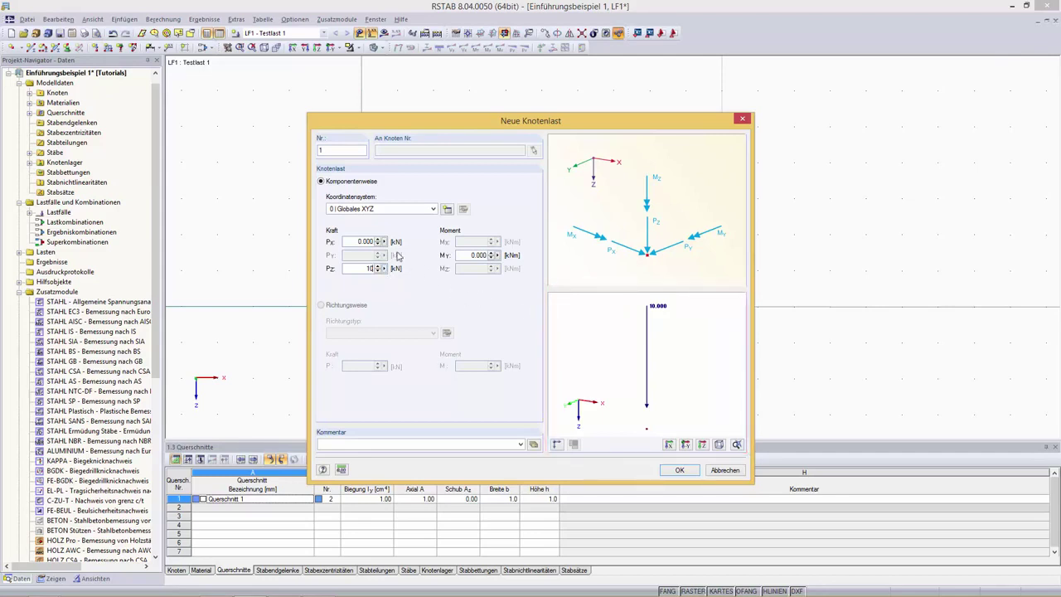
{"action": "left_click", "coordinate": [351, 242]}
{"action": "type", "text": "15"}
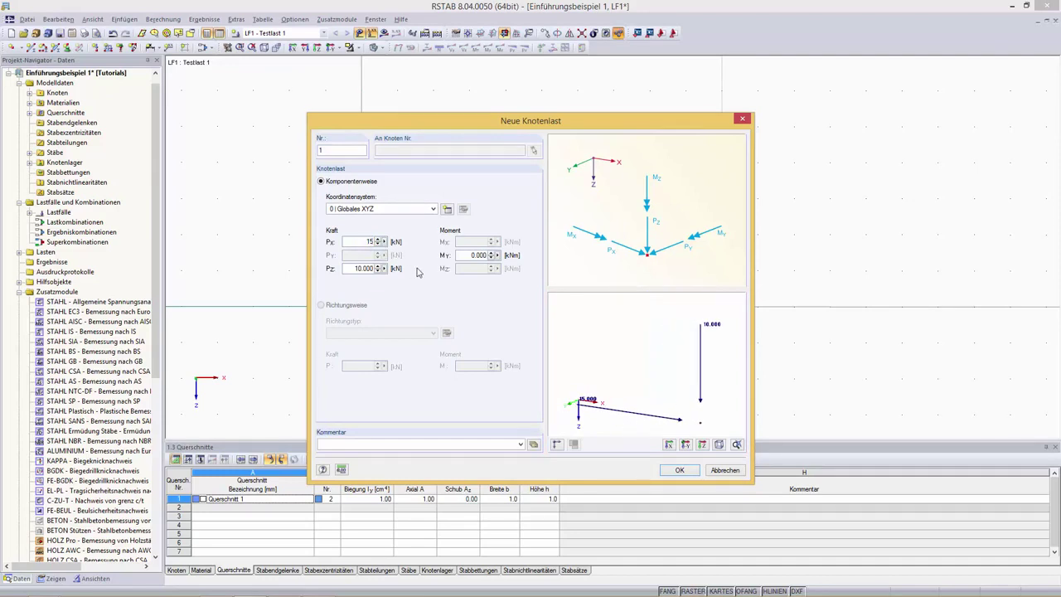
{"action": "left_click", "coordinate": [675, 470]}
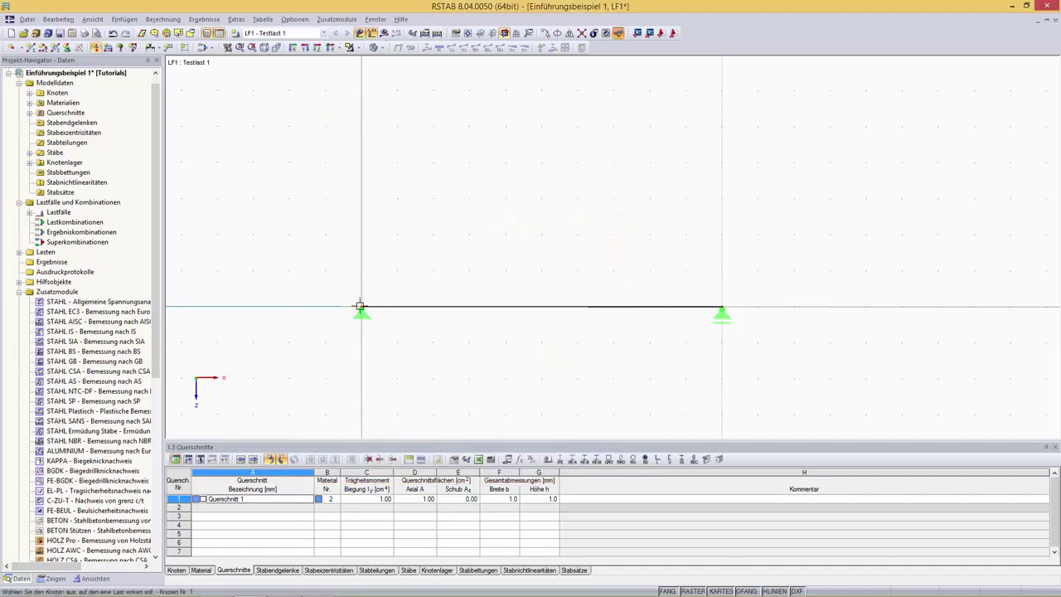
{"action": "left_click", "coordinate": [361, 306]}
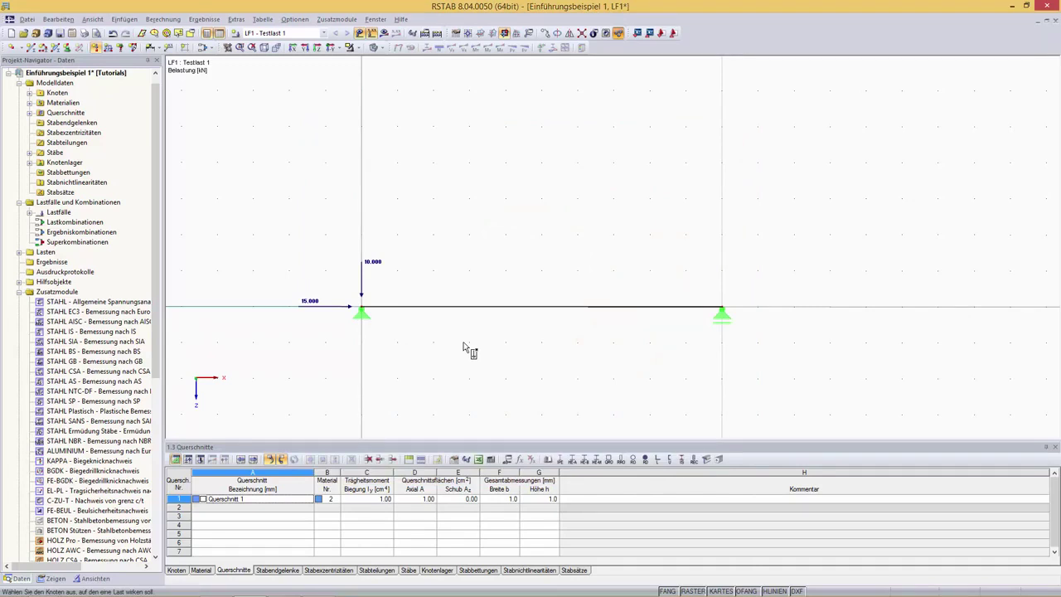
{"action": "key", "text": "Escape"}
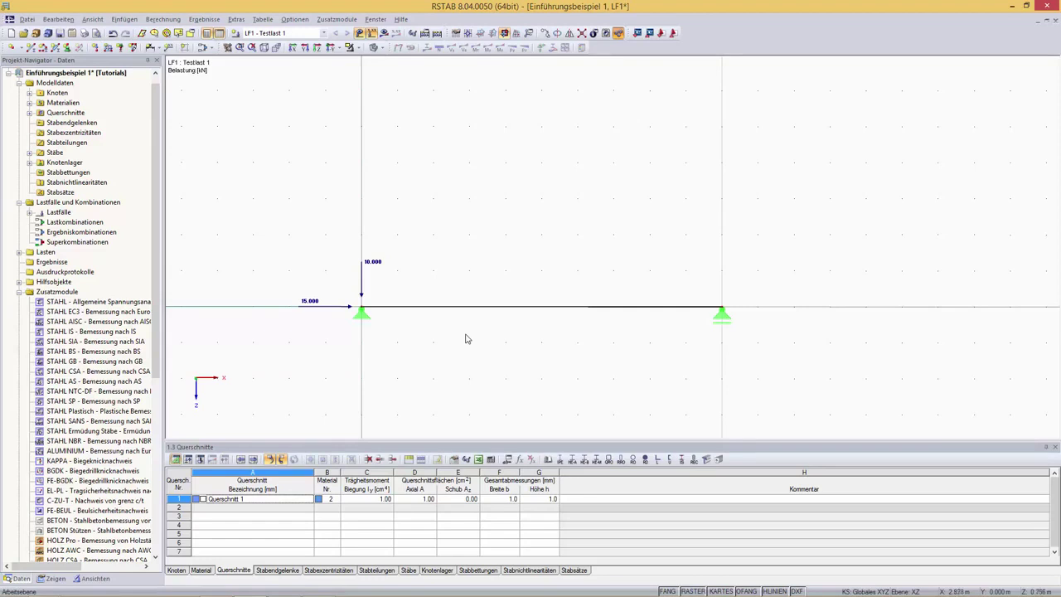
{"action": "key", "text": "ctrl+z"}
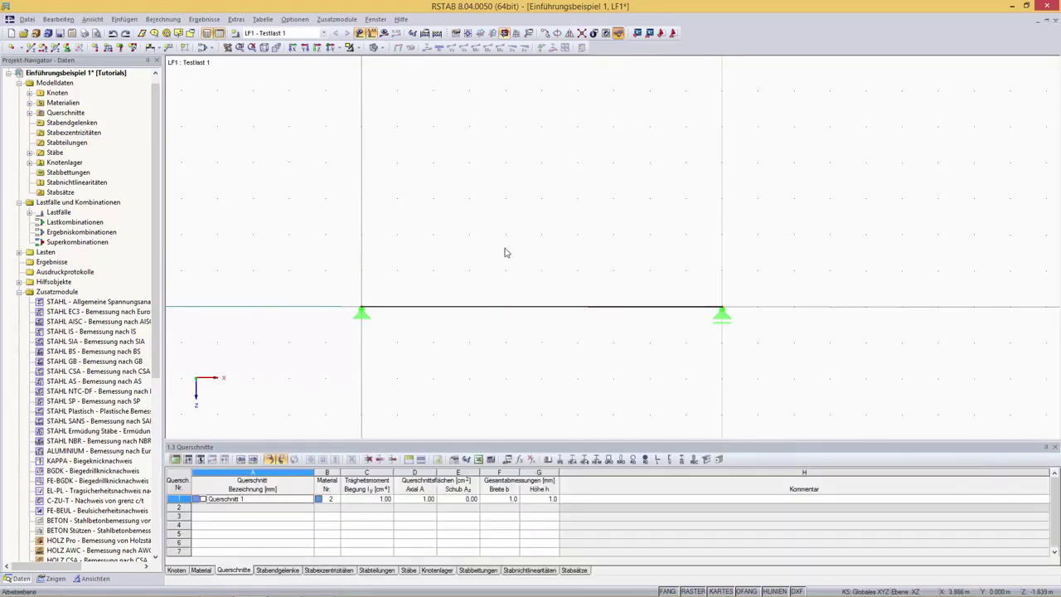
Place a new standalone node on the beam at midspan, at X 5.000 m.
{"action": "left_click", "coordinate": [12, 47]}
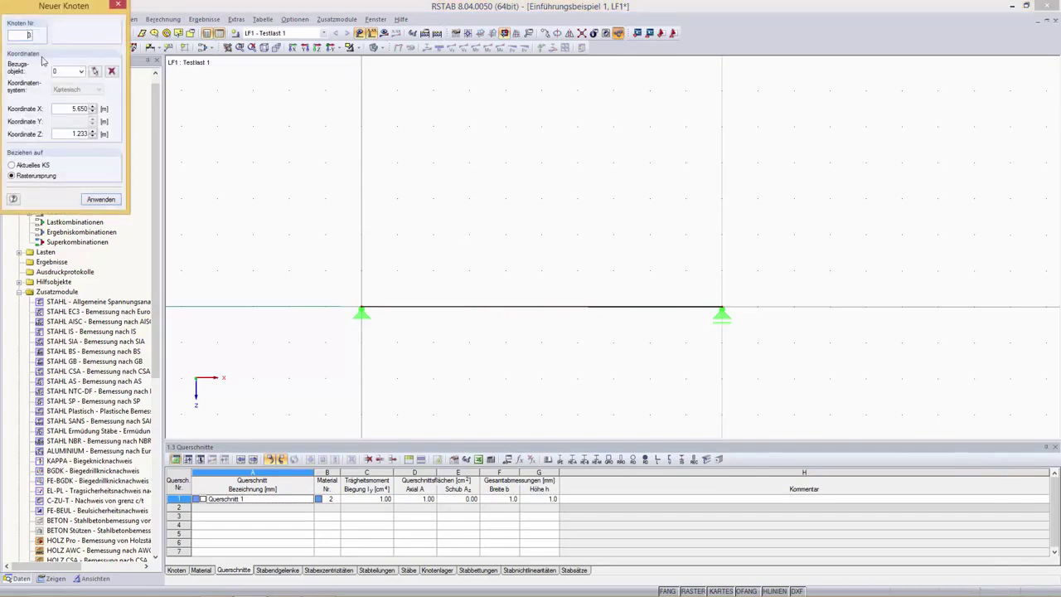
{"action": "left_click", "coordinate": [540, 307]}
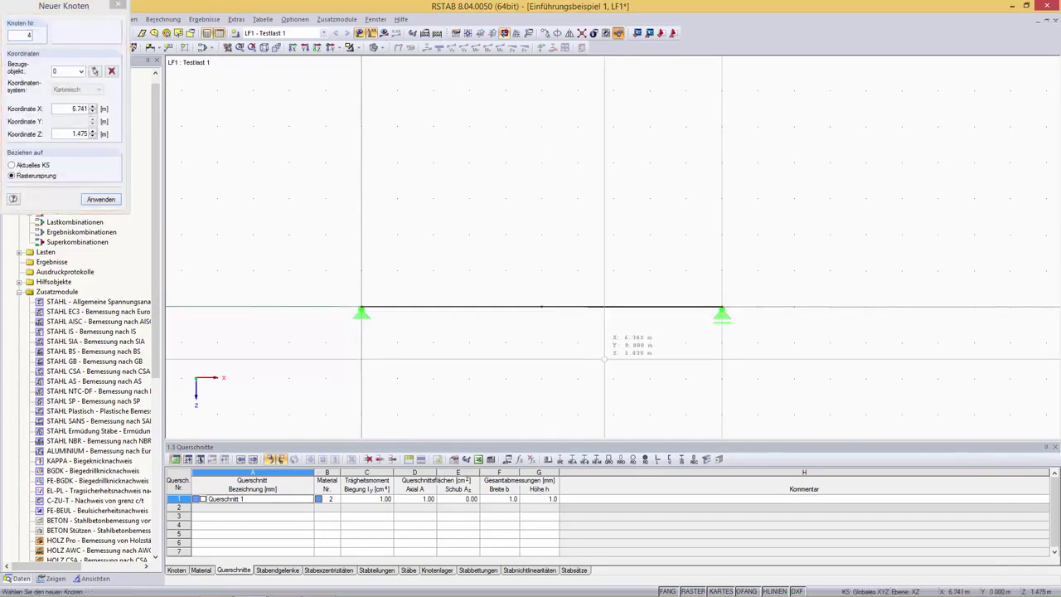
{"action": "key", "text": "Escape"}
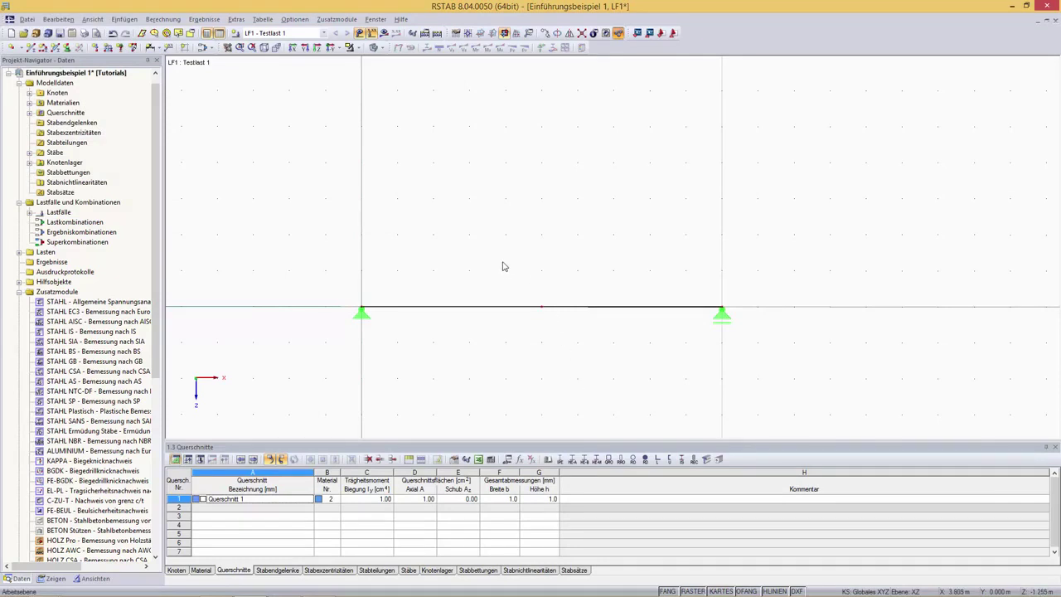
Try to load the midspan node with a nodal load of PX 0 kN and PZ 10 kN.
{"action": "left_click", "coordinate": [96, 48]}
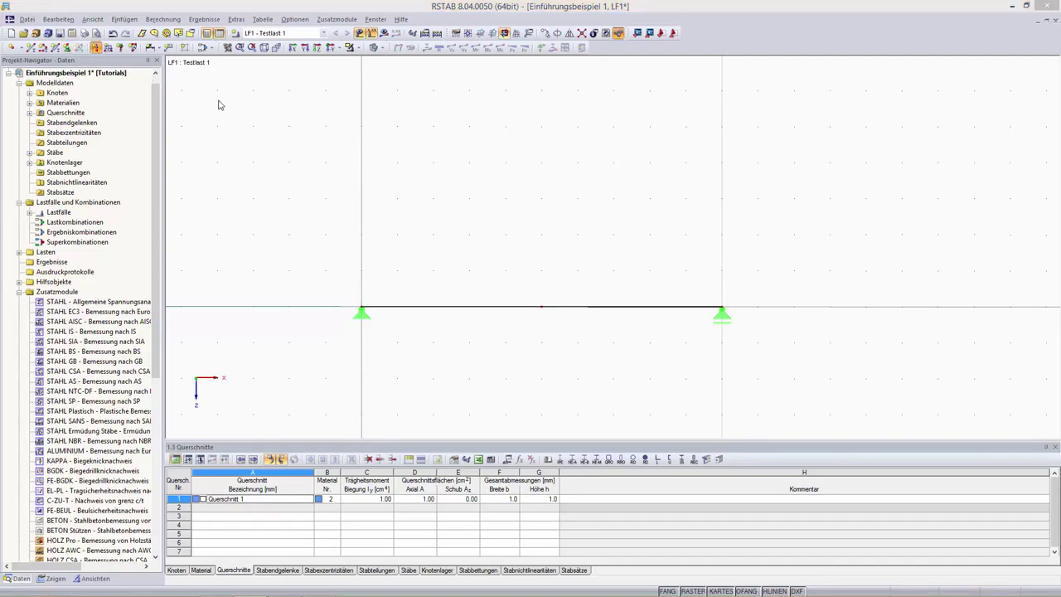
{"action": "double_click", "coordinate": [368, 241]}
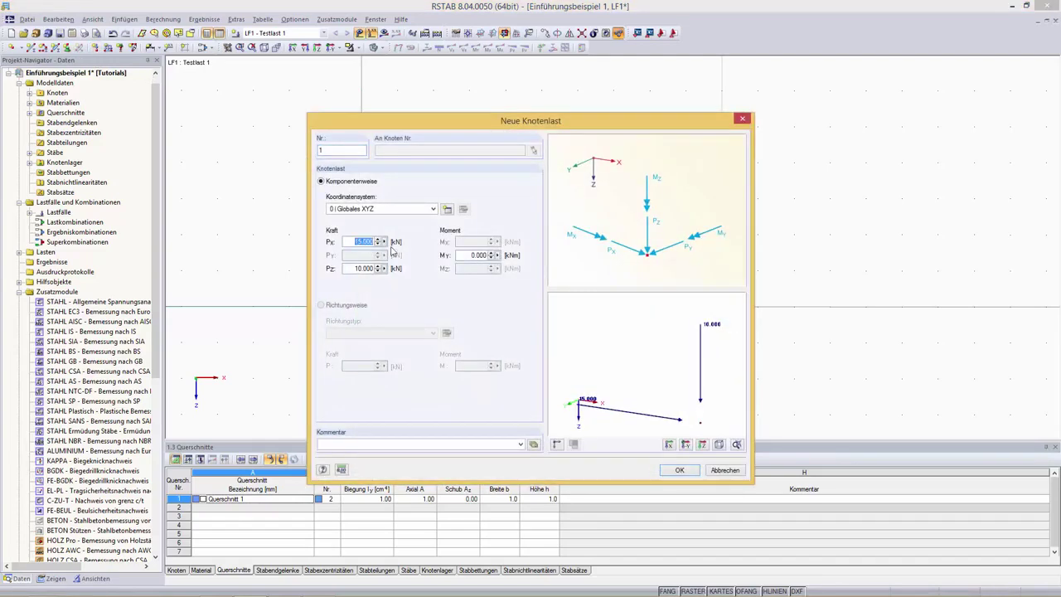
{"action": "left_click", "coordinate": [679, 470]}
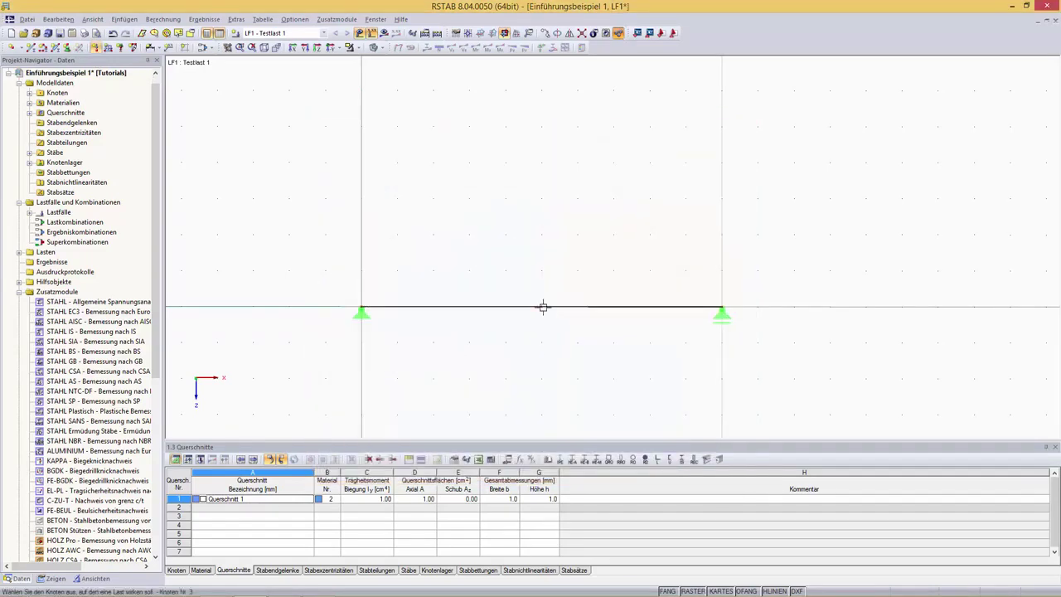
{"action": "left_click", "coordinate": [543, 308]}
{"action": "key", "text": "Escape"}
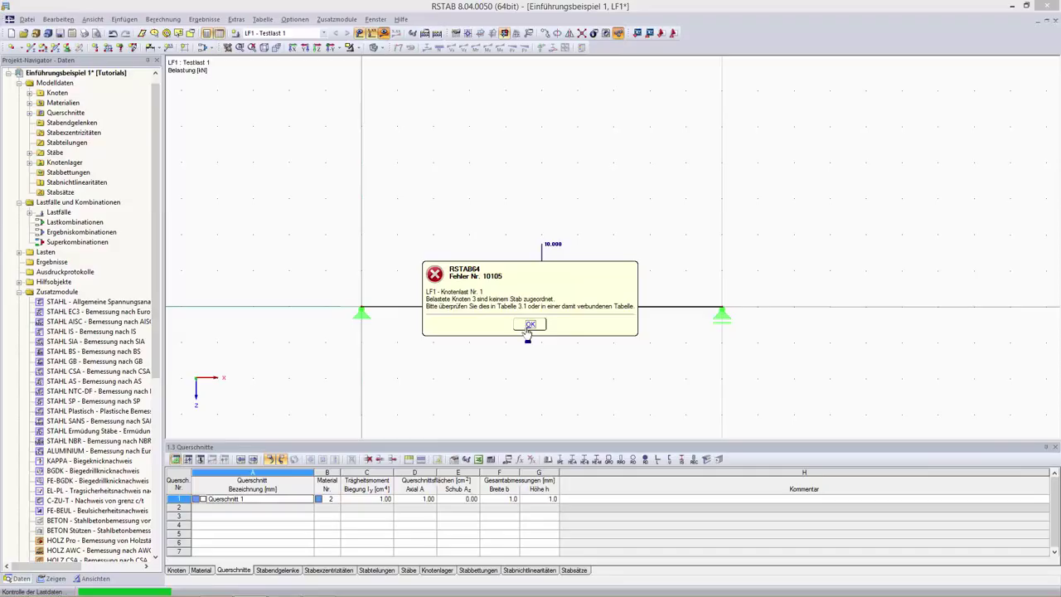
{"action": "left_click", "coordinate": [529, 325]}
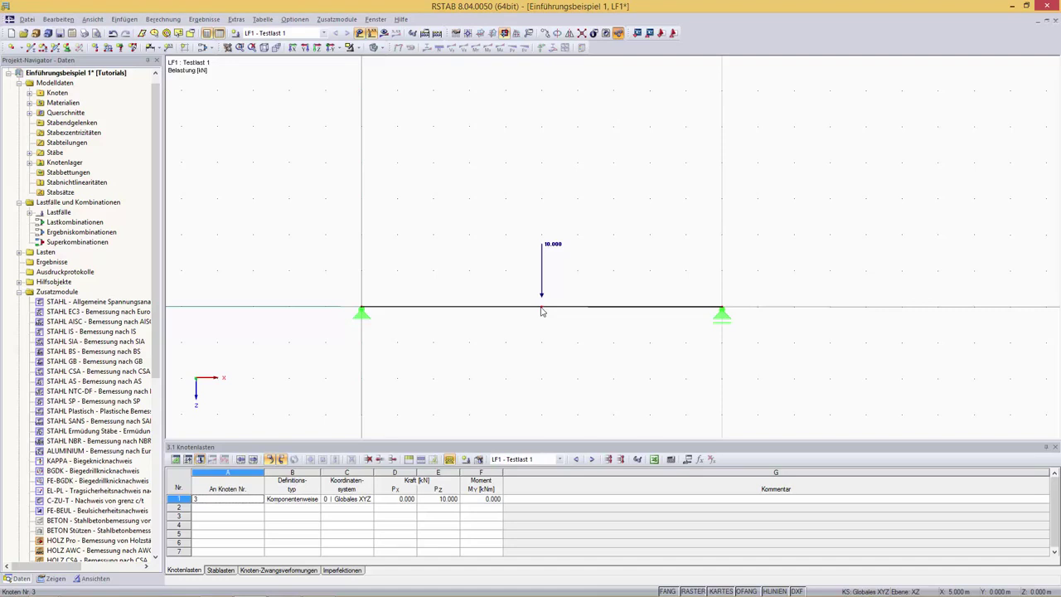
{"action": "key", "text": "ctrl+z"}
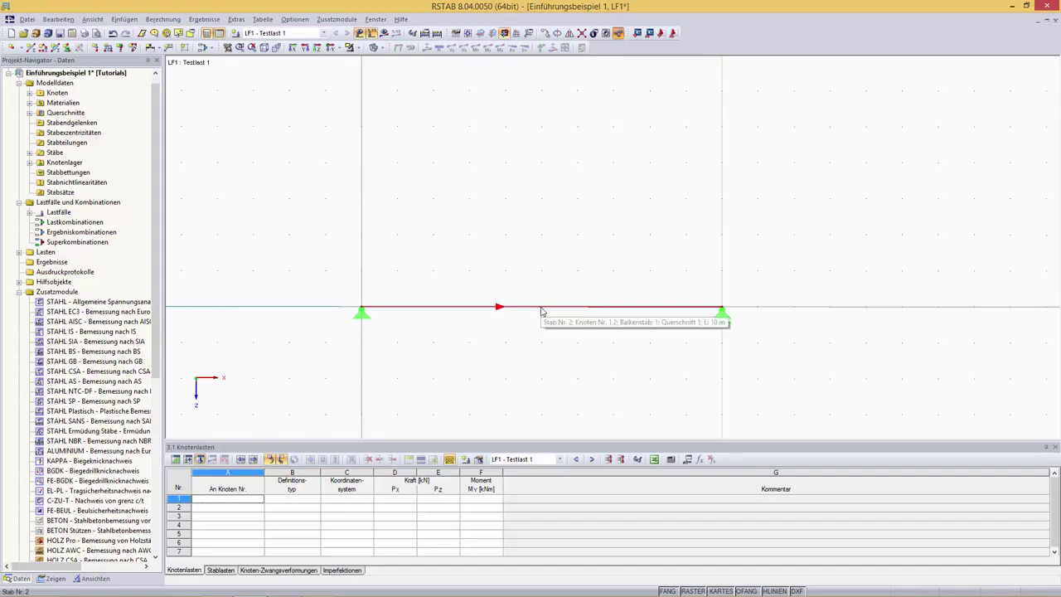
Start dividing the beam member graphically and set the division step to 1 m.
{"action": "right_click", "coordinate": [542, 312]}
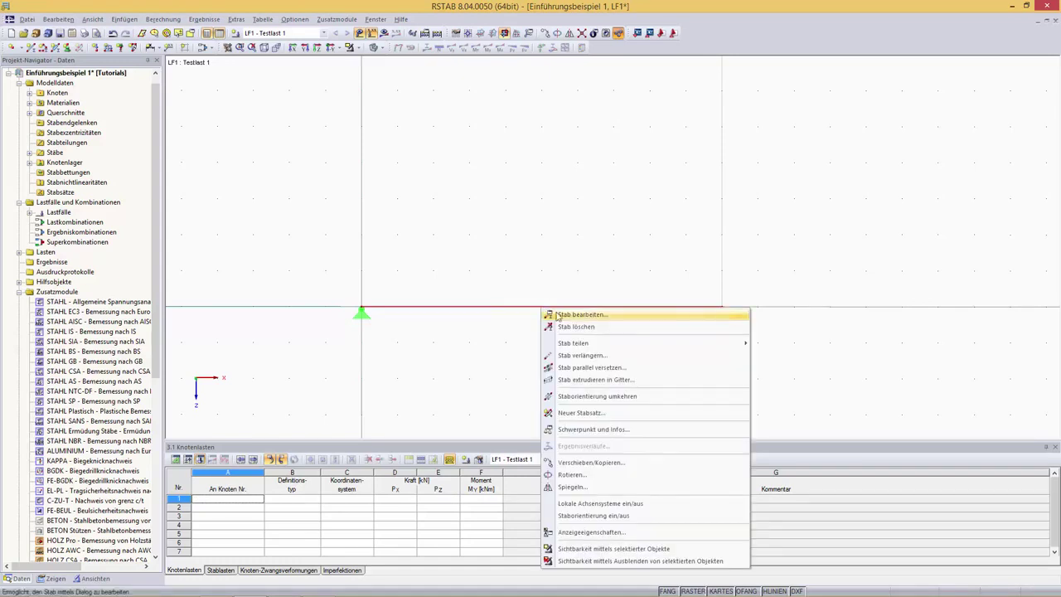
{"action": "mouse_move", "coordinate": [590, 344]}
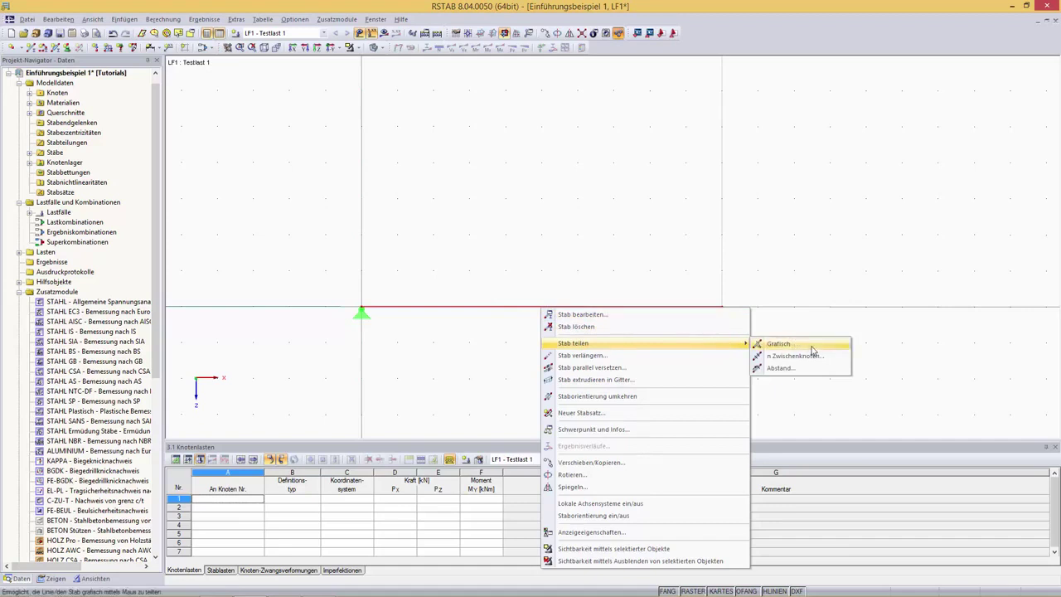
{"action": "left_click", "coordinate": [780, 367]}
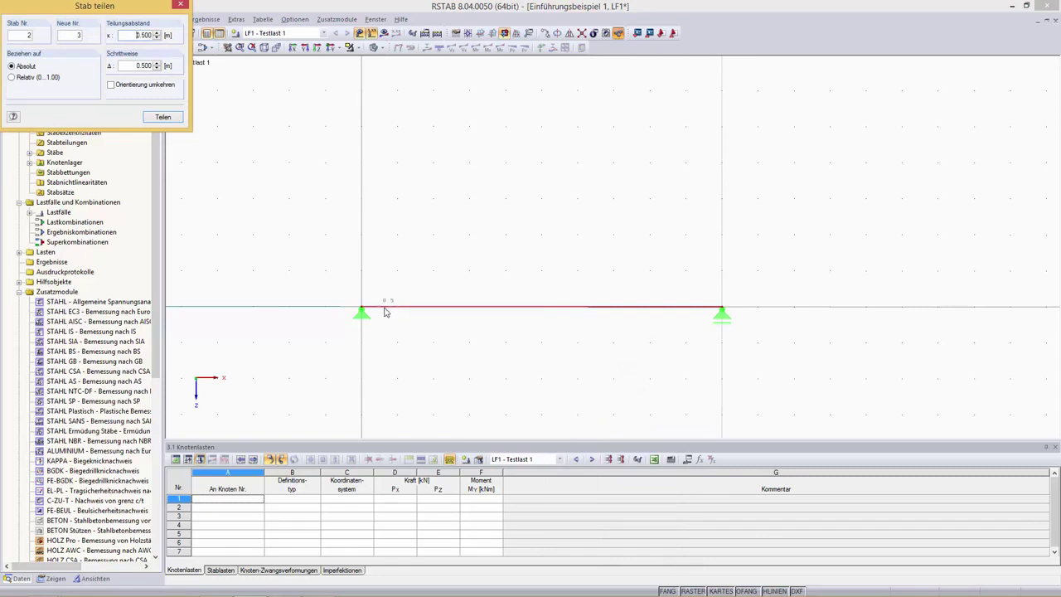
{"action": "left_click", "coordinate": [460, 308]}
{"action": "double_click", "coordinate": [145, 66]}
{"action": "type", "text": "1"}
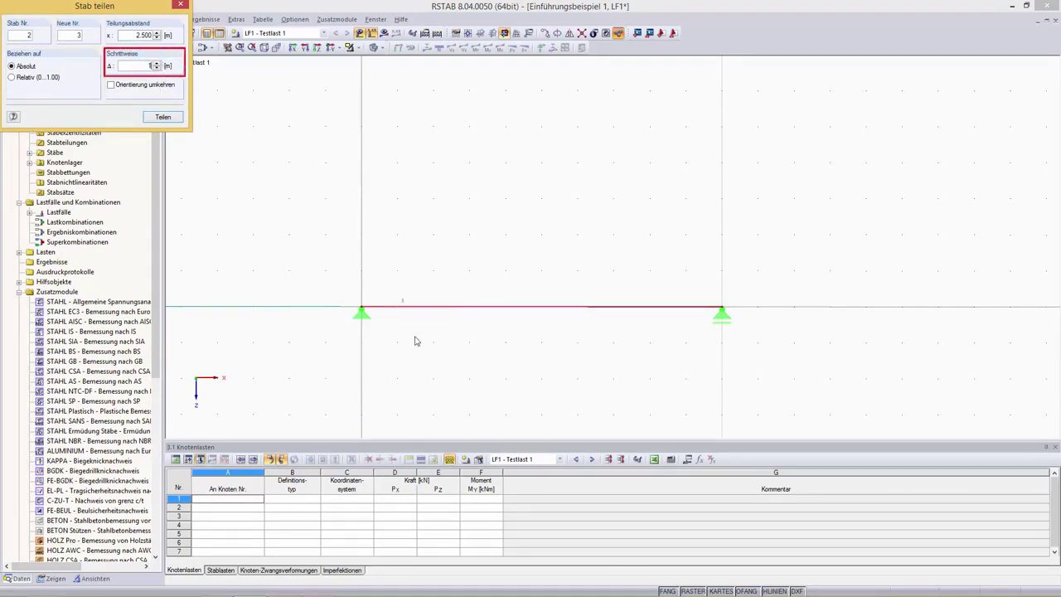
{"action": "key", "text": "Tab"}
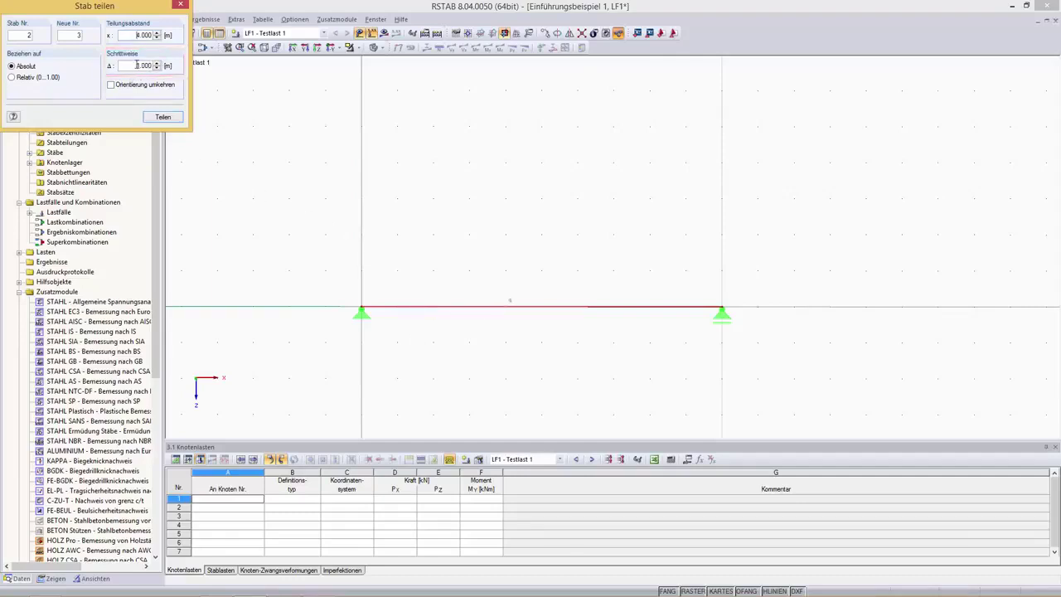
Try a 0.2 m division step, set it to 0.5 m, and divide the member at X 6.000 m.
{"action": "left_click_drag", "start_coordinate": [135, 64], "coordinate": [162, 64]}
{"action": "type", "text": "0.2"}
{"action": "left_click_drag", "start_coordinate": [136, 34], "coordinate": [165, 65]}
{"action": "type", "text": "0.5"}
{"action": "left_click", "coordinate": [578, 308]}
{"action": "key", "text": "Escape"}
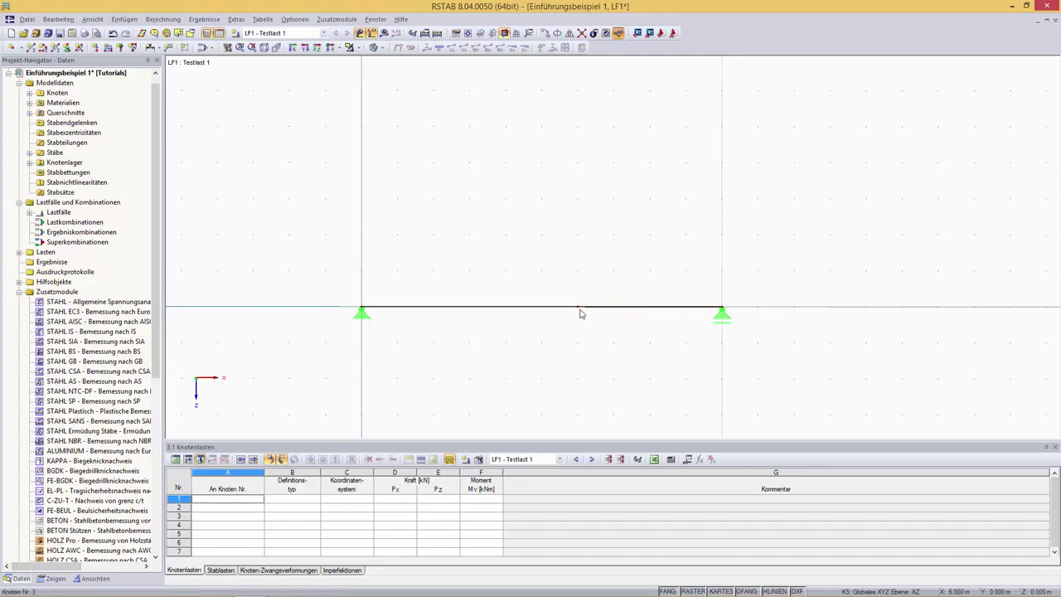
Delete the dividing node at X 6.000 m, merging the connected members.
{"action": "right_click", "coordinate": [579, 311]}
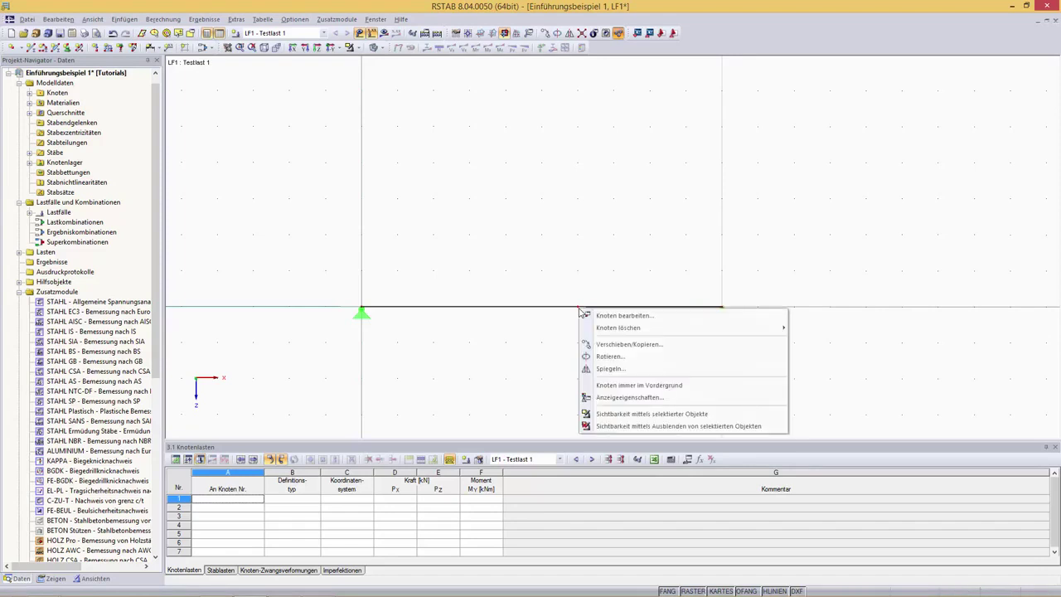
{"action": "mouse_move", "coordinate": [601, 330]}
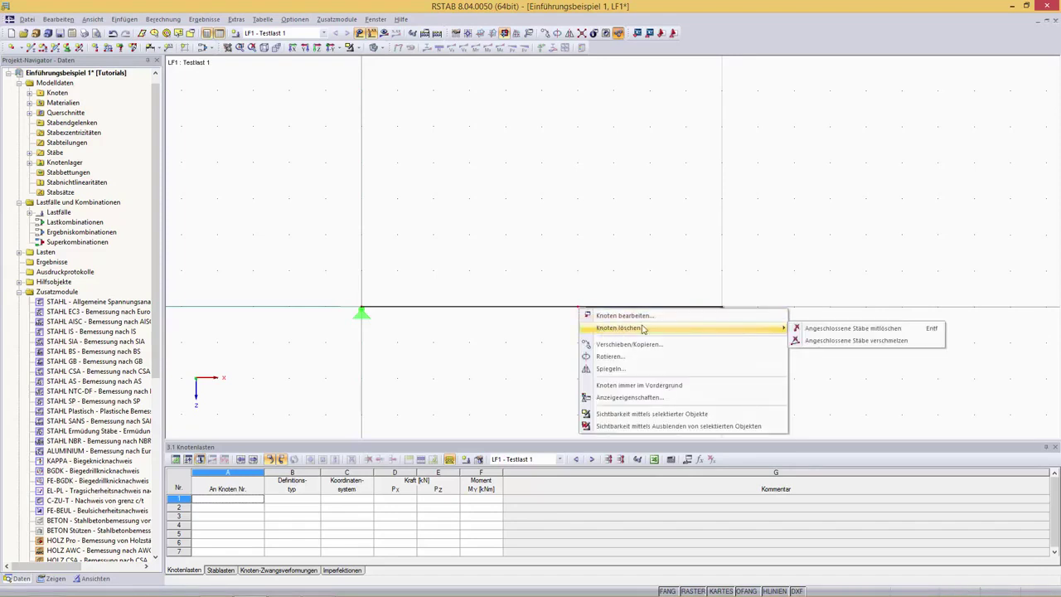
{"action": "left_click", "coordinate": [801, 341]}
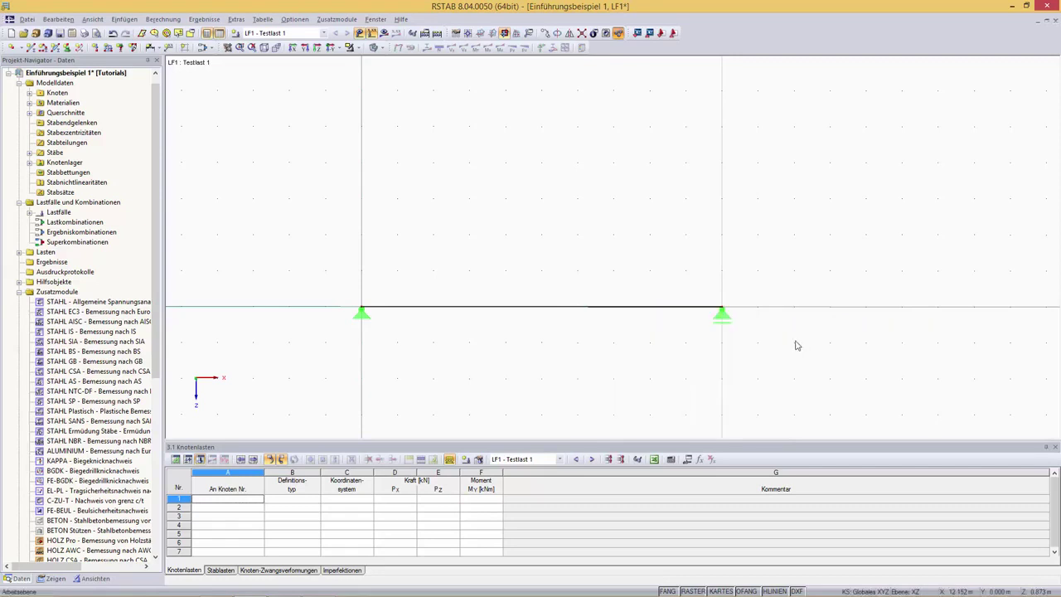
Try dividing the beam member with three intermediate nodes.
{"action": "right_click", "coordinate": [555, 311]}
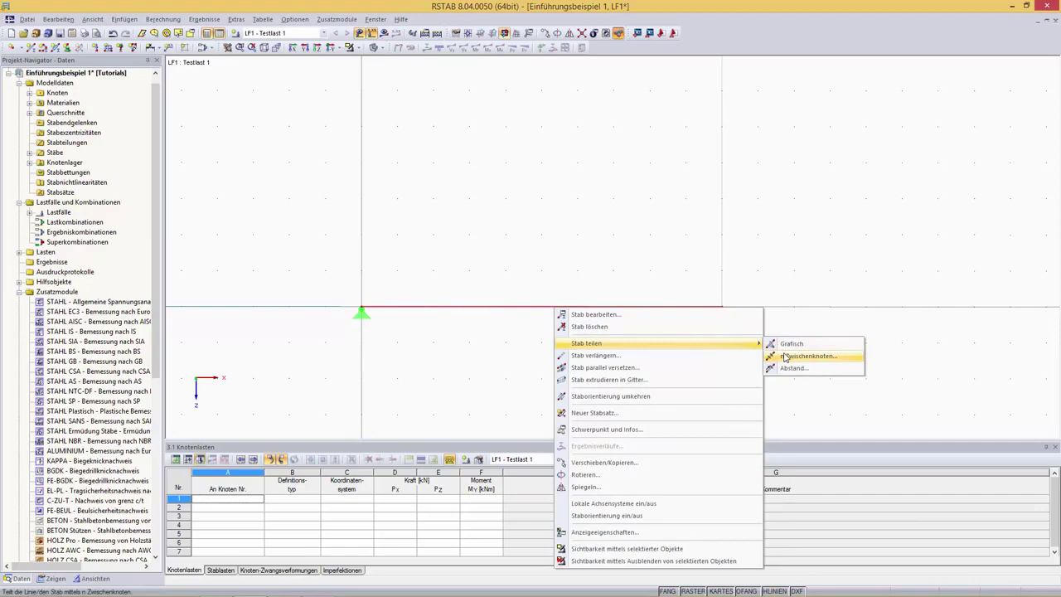
{"action": "left_click", "coordinate": [785, 356]}
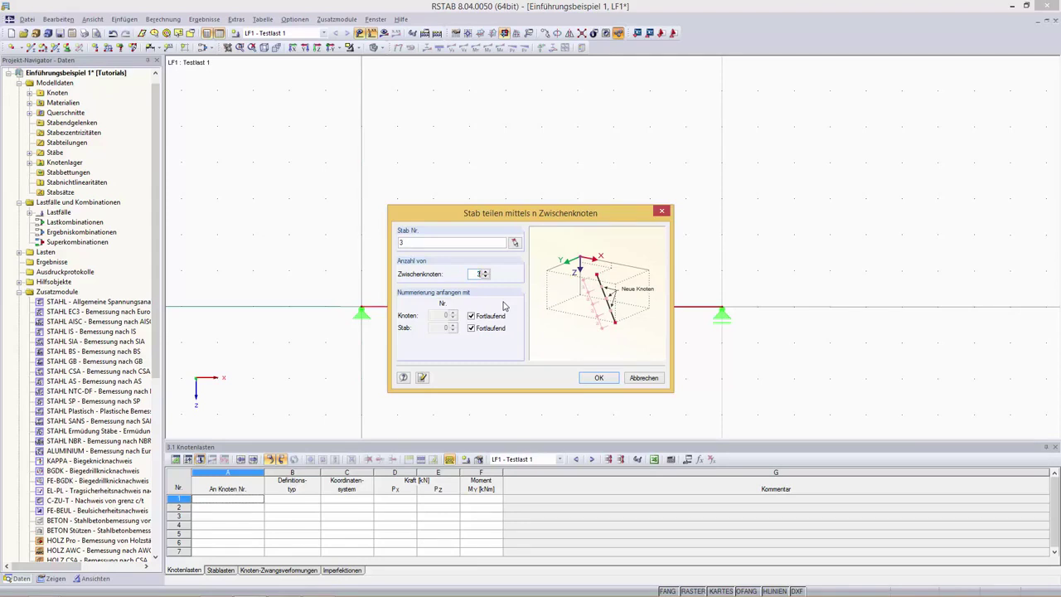
{"action": "left_click", "coordinate": [599, 378]}
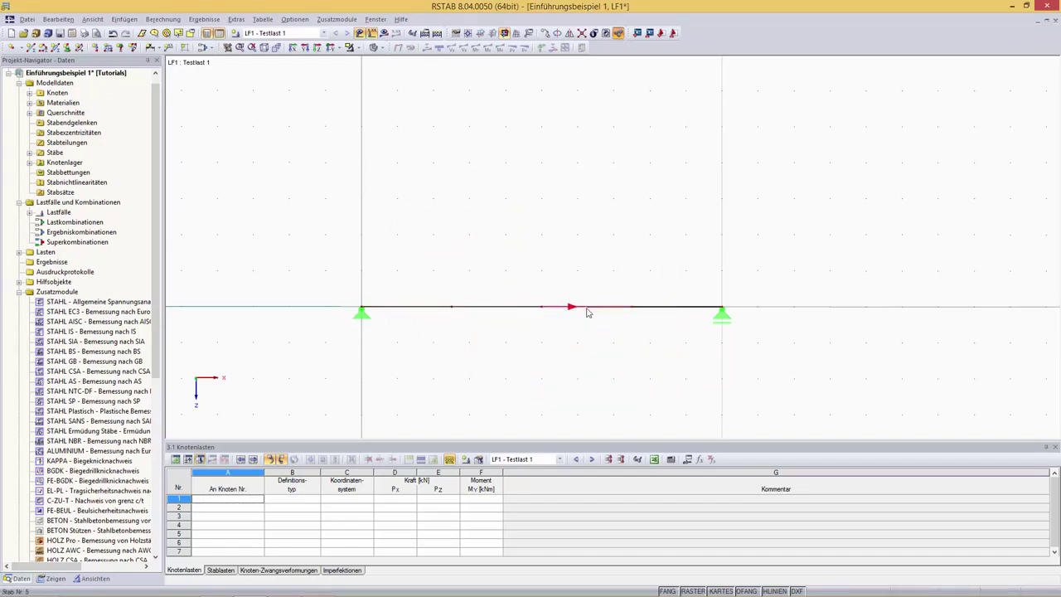
{"action": "key", "text": "ctrl+z"}
Divide the beam member by distance, with the new node 3 m from the member end.
{"action": "right_click", "coordinate": [545, 308]}
{"action": "mouse_move", "coordinate": [617, 345]}
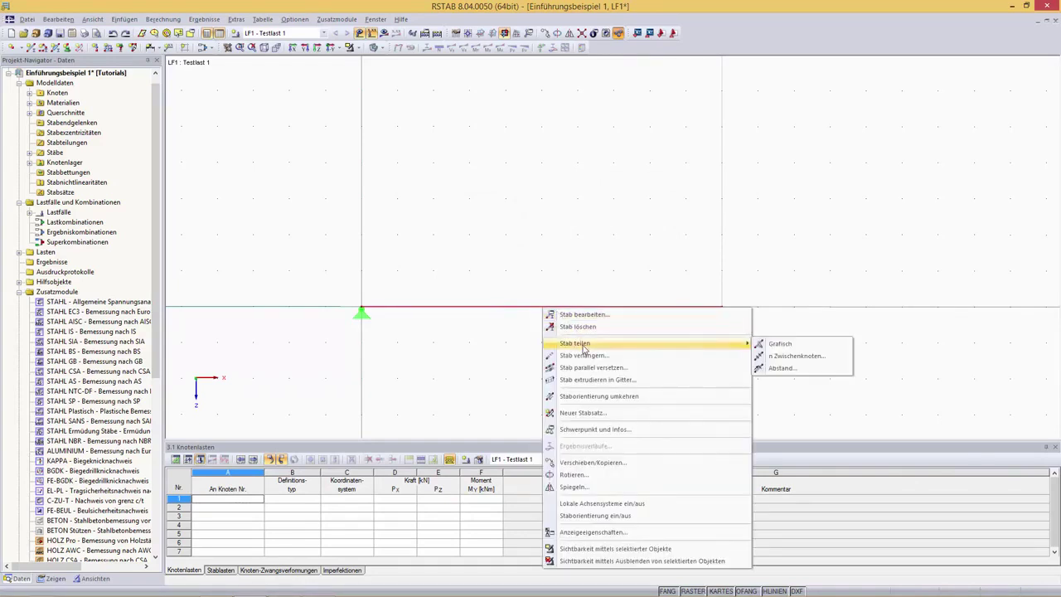
{"action": "left_click", "coordinate": [789, 369]}
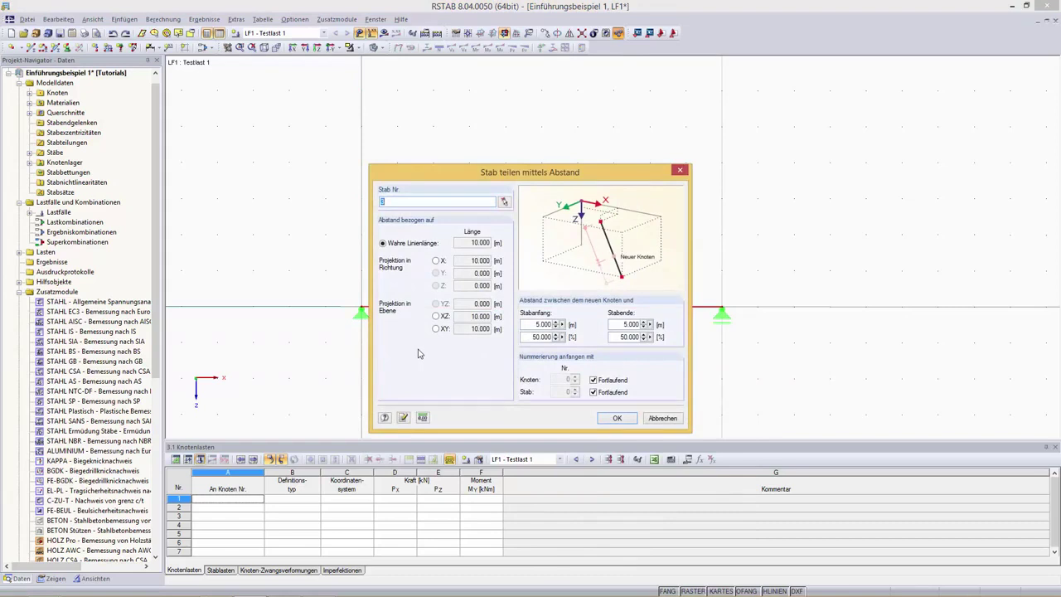
{"action": "type", "text": "3"}
{"action": "double_click", "coordinate": [626, 324]}
{"action": "type", "text": "3"}
{"action": "left_click", "coordinate": [617, 418]}
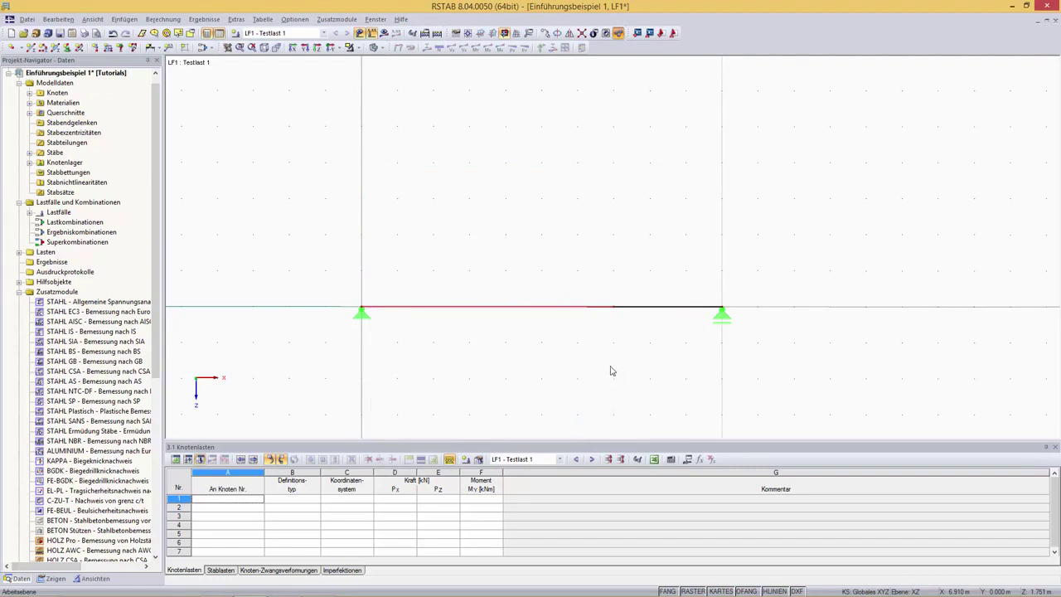
{"action": "left_click", "coordinate": [593, 339]}
Apply a nodal load with PX 15 kN and PZ 10 kN to the dividing node on the beam.
{"action": "left_click", "coordinate": [97, 47]}
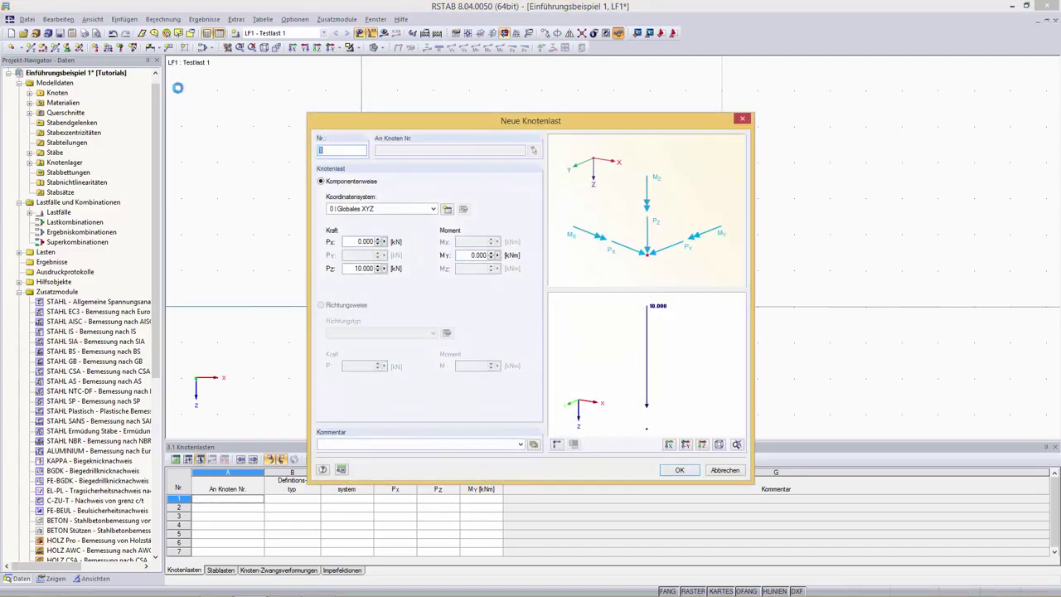
{"action": "left_click_drag", "start_coordinate": [358, 240], "coordinate": [376, 241]}
{"action": "type", "text": "15"}
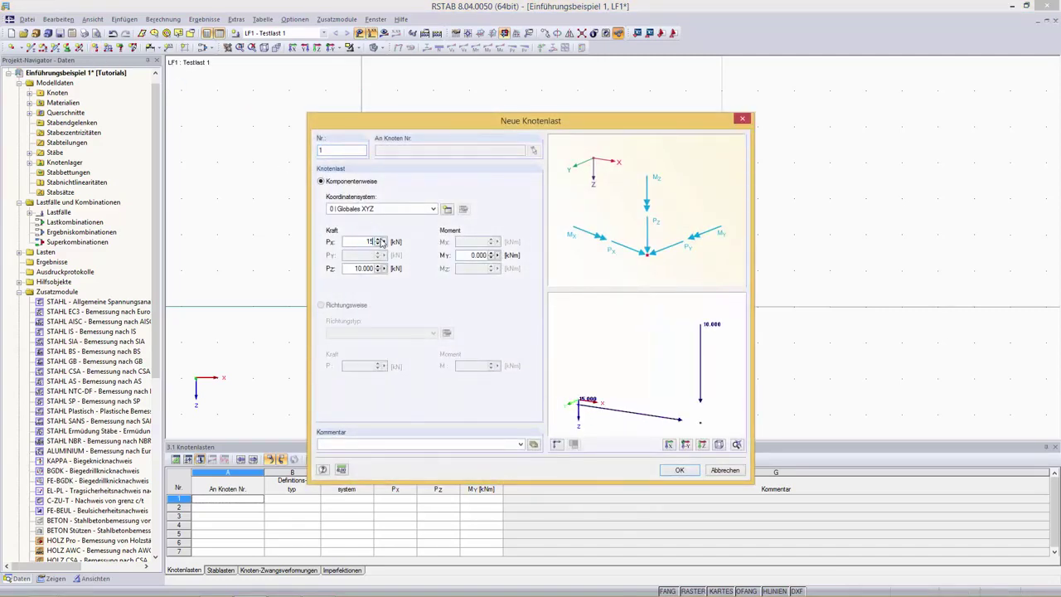
{"action": "left_click", "coordinate": [676, 470]}
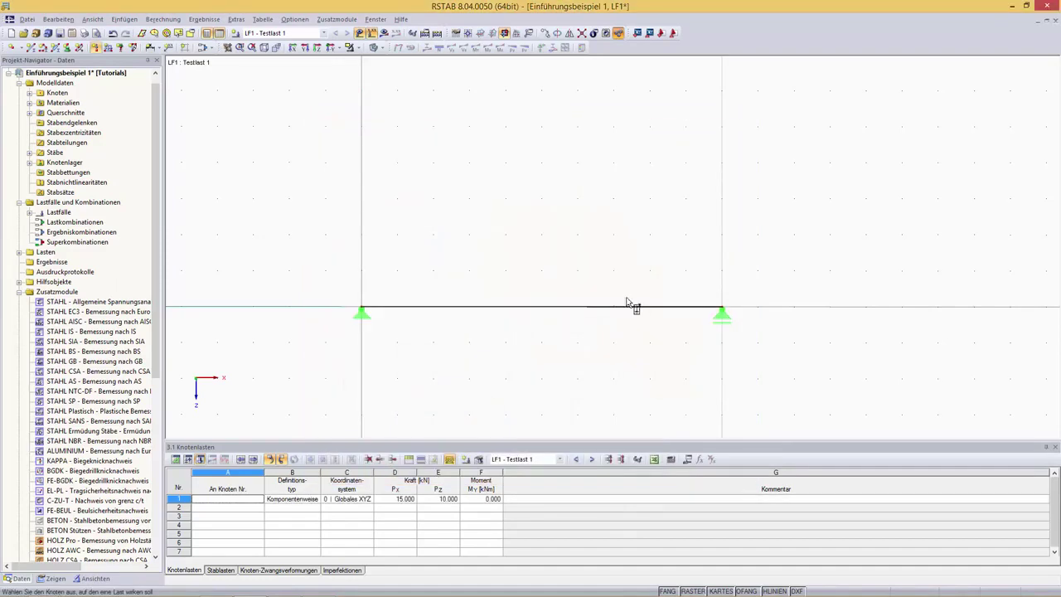
{"action": "left_click", "coordinate": [616, 305]}
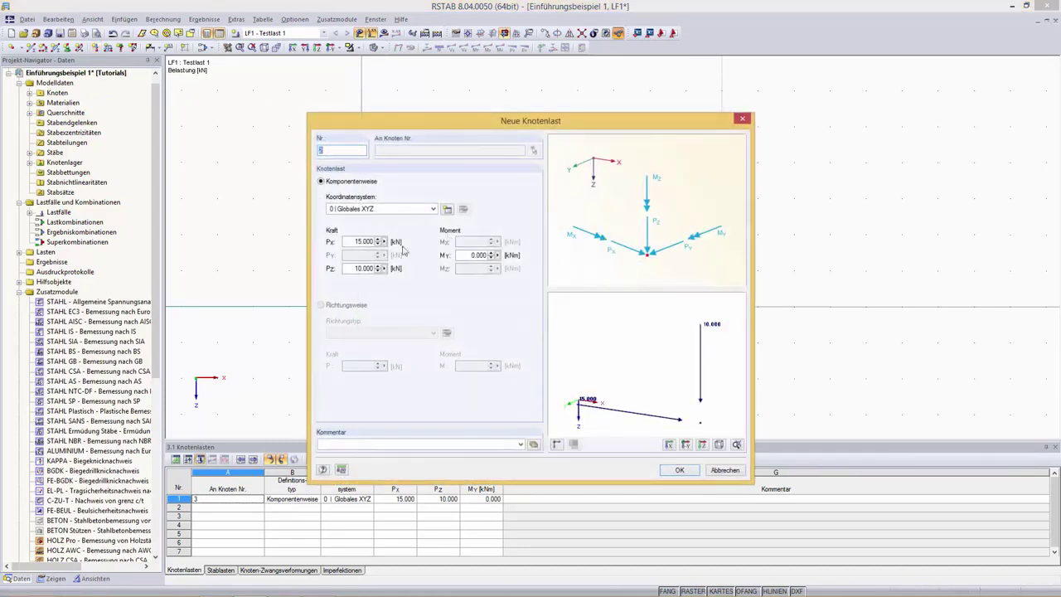
Apply a second nodal load to the beam's dividing node with PX 0, PZ 0 and moment MY 5 kNm.
{"action": "double_click", "coordinate": [362, 242]}
{"action": "type", "text": "0"}
{"action": "double_click", "coordinate": [362, 268]}
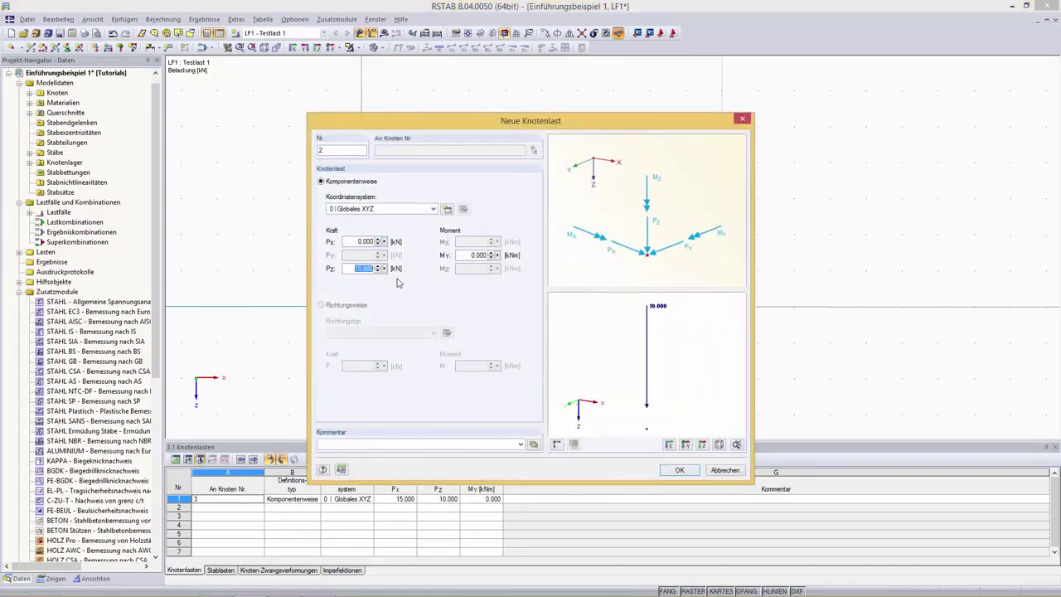
{"action": "type", "text": "0"}
{"action": "double_click", "coordinate": [478, 254]}
{"action": "type", "text": "5"}
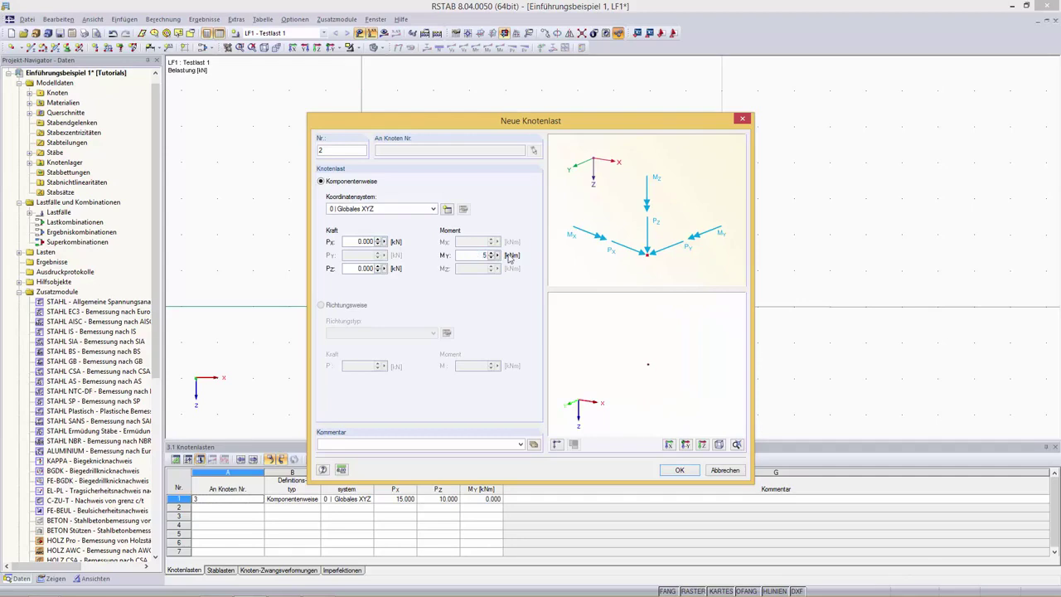
{"action": "key", "text": "Return"}
{"action": "left_click", "coordinate": [615, 313]}
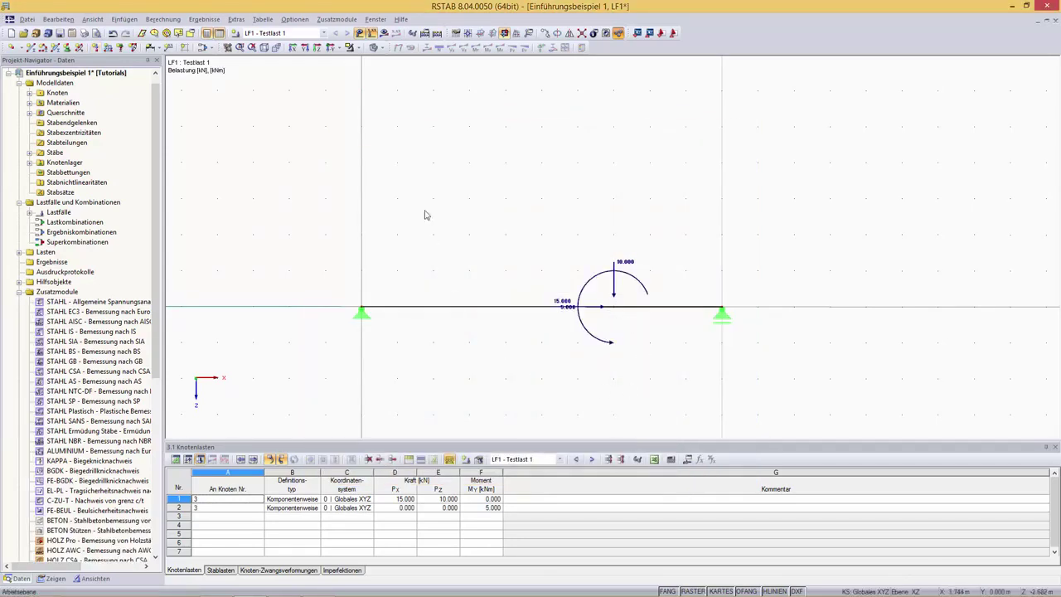
Calculate load case Testlast 1 and display the bending moment My diagram, examining it closely at the loaded node.
{"action": "left_click", "coordinate": [386, 33]}
{"action": "left_click", "coordinate": [510, 320]}
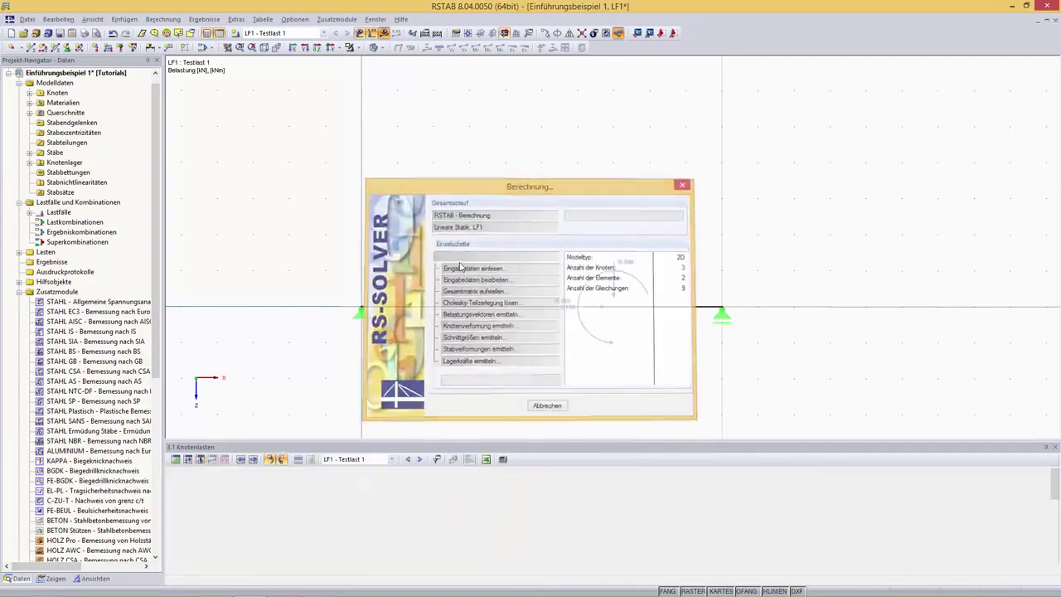
{"action": "left_click", "coordinate": [40, 202]}
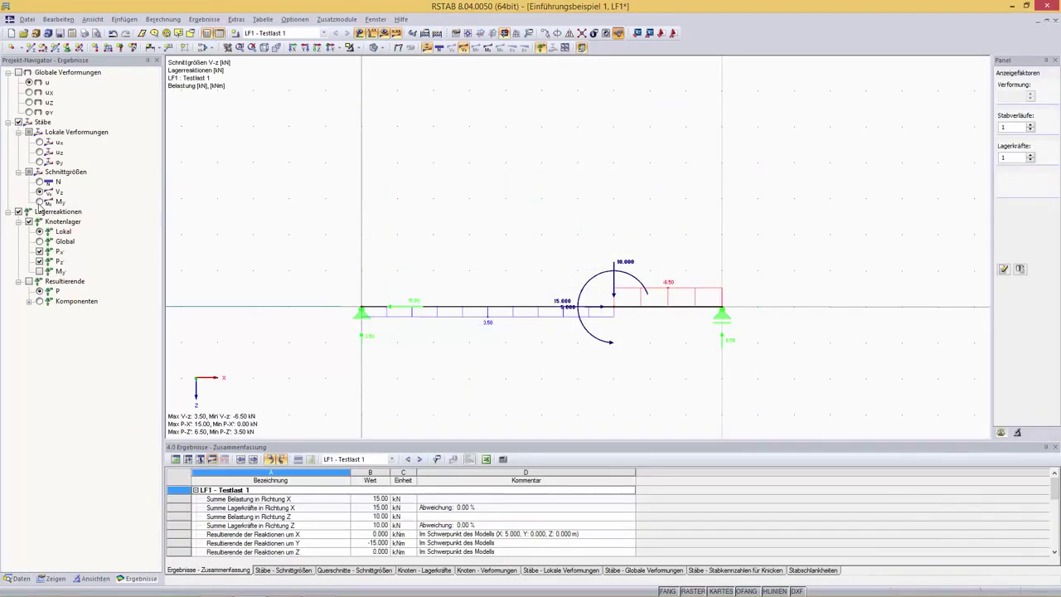
{"action": "scroll", "coordinate": [618, 330], "scroll_direction": "up", "scroll_amount": 3}
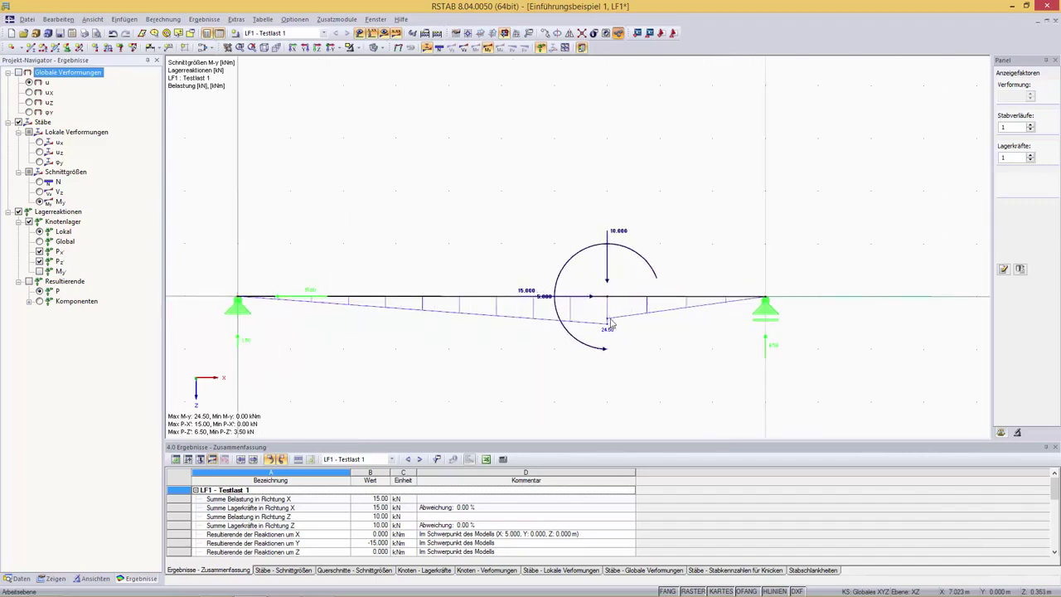
{"action": "scroll", "coordinate": [611, 329], "scroll_direction": "up", "scroll_amount": 2}
{"action": "scroll", "coordinate": [614, 328], "scroll_direction": "up", "scroll_amount": 2}
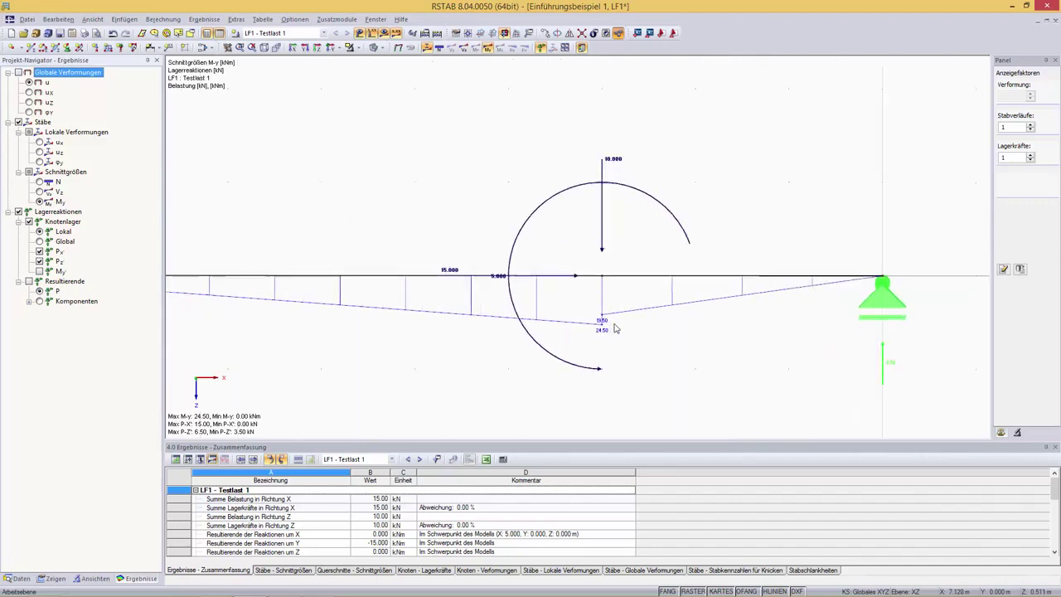